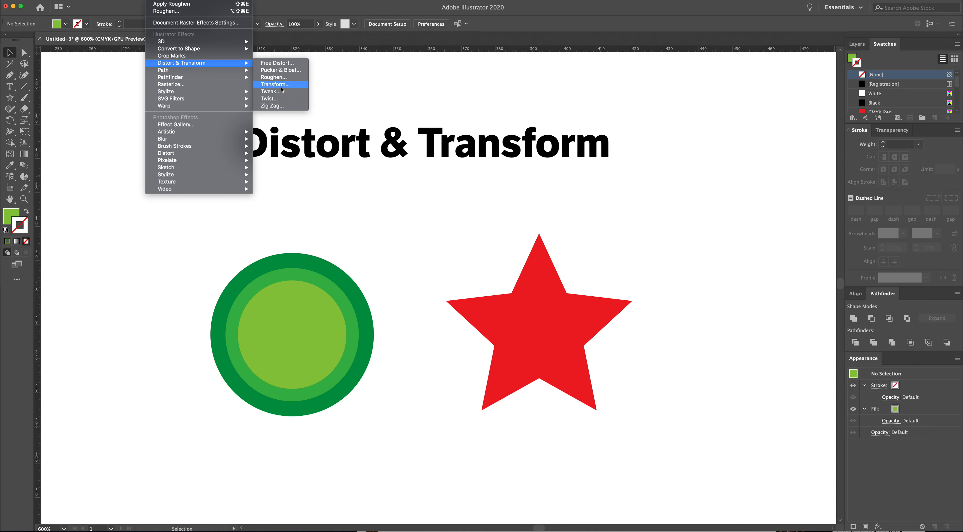
# Select the three concentric green circles and start a Roughen effect on them with the preview on.
pyautogui.click(380, 204)
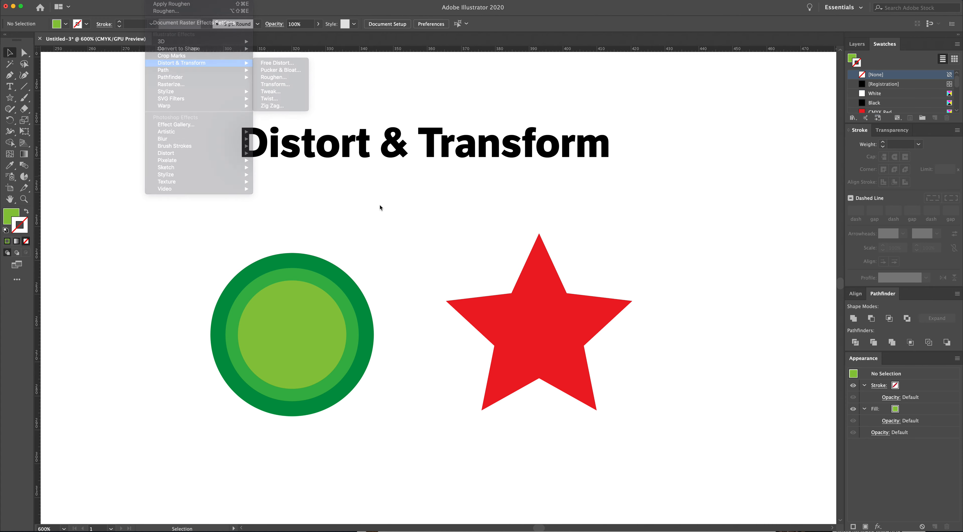
pyautogui.moveTo(188, 245); pyautogui.dragTo(415, 448)
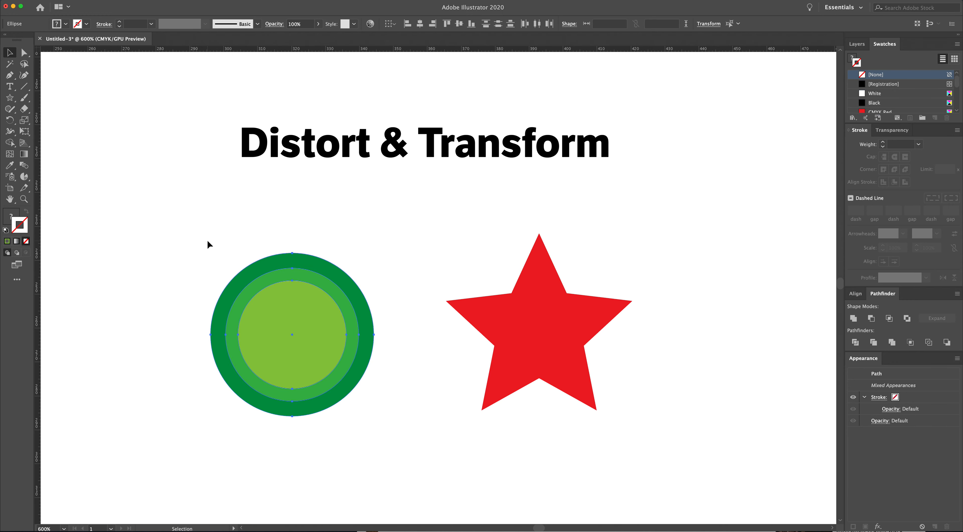
pyautogui.moveTo(195, 231); pyautogui.dragTo(393, 446)
pyautogui.click(157, 0)
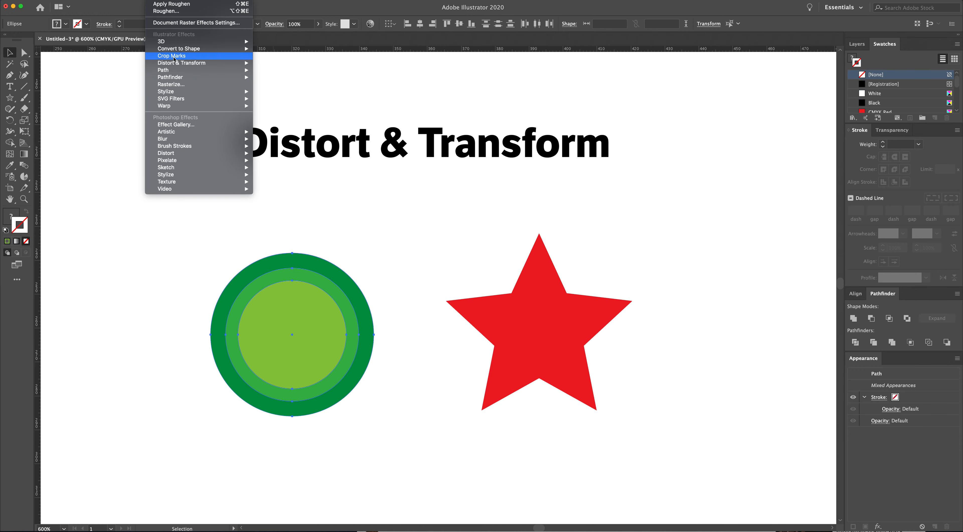
pyautogui.moveTo(392, 241); pyautogui.dragTo(191, 427)
pyautogui.click(157, 0)
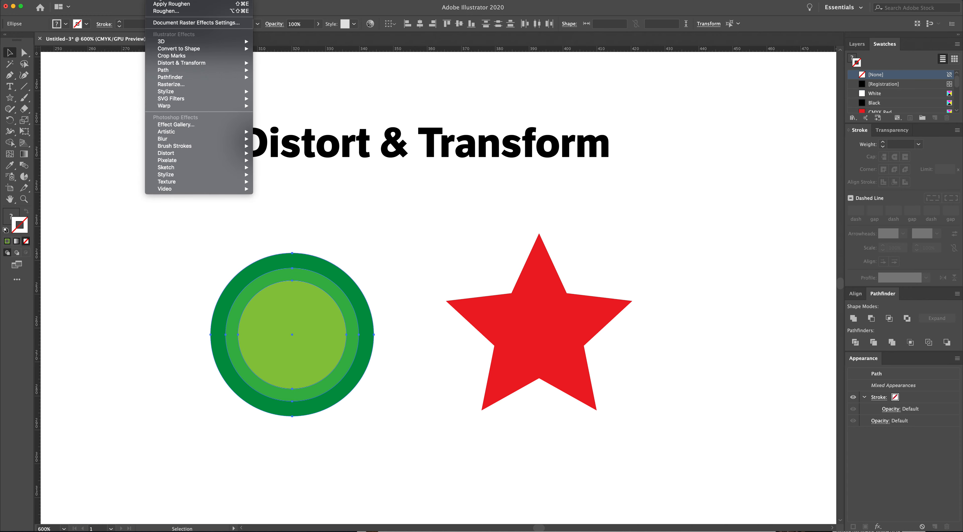
pyautogui.moveTo(182, 64)
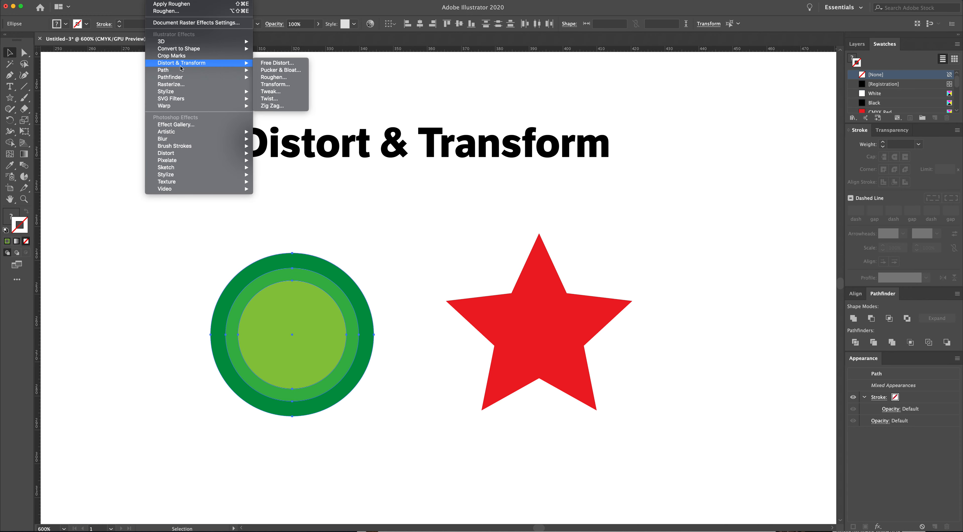
pyautogui.click(287, 78)
pyautogui.moveTo(527, 269); pyautogui.dragTo(424, 184)
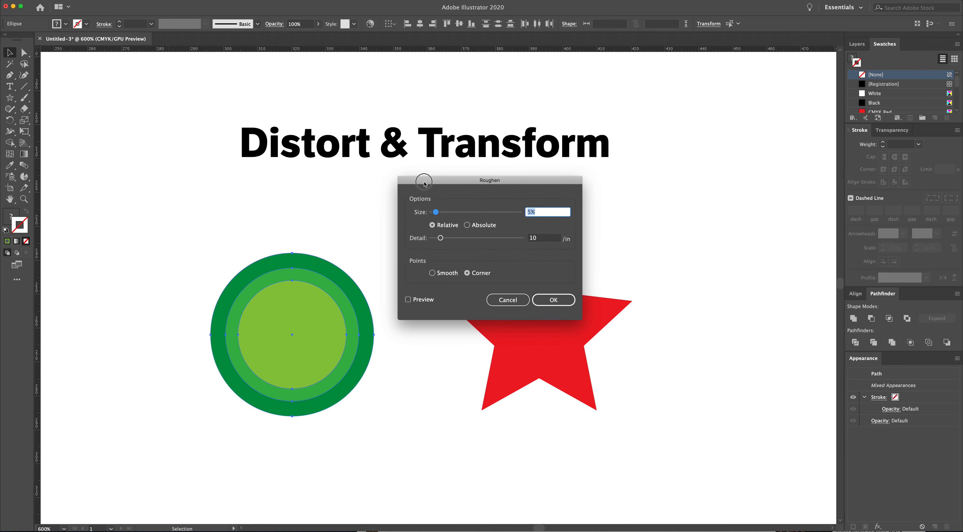
pyautogui.click(407, 299)
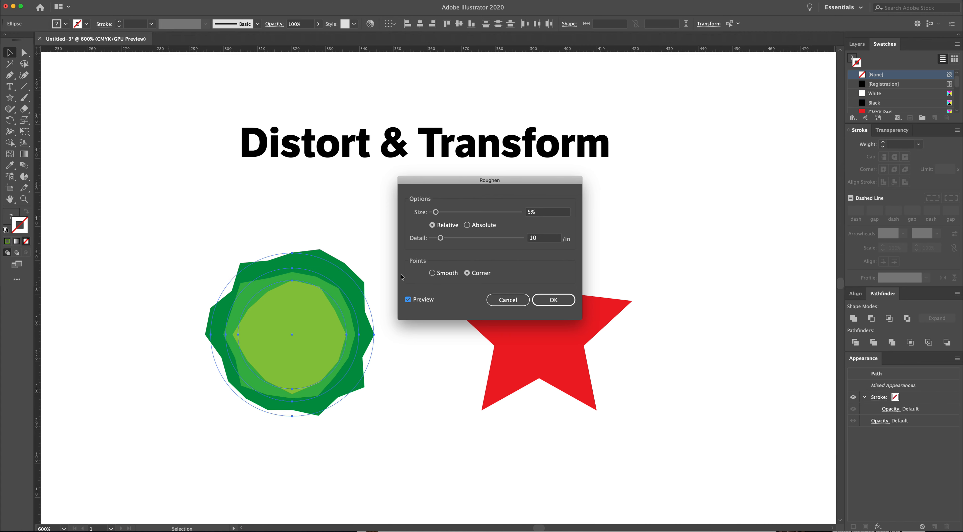
# Try Roughen at 21% size and 32/in detail on the circles, comparing smooth with corner points and relative with absolute sizing.
pyautogui.moveTo(441, 239); pyautogui.dragTo(473, 242)
pyautogui.moveTo(436, 212); pyautogui.dragTo(462, 239)
pyautogui.click(432, 272)
pyautogui.click(466, 273)
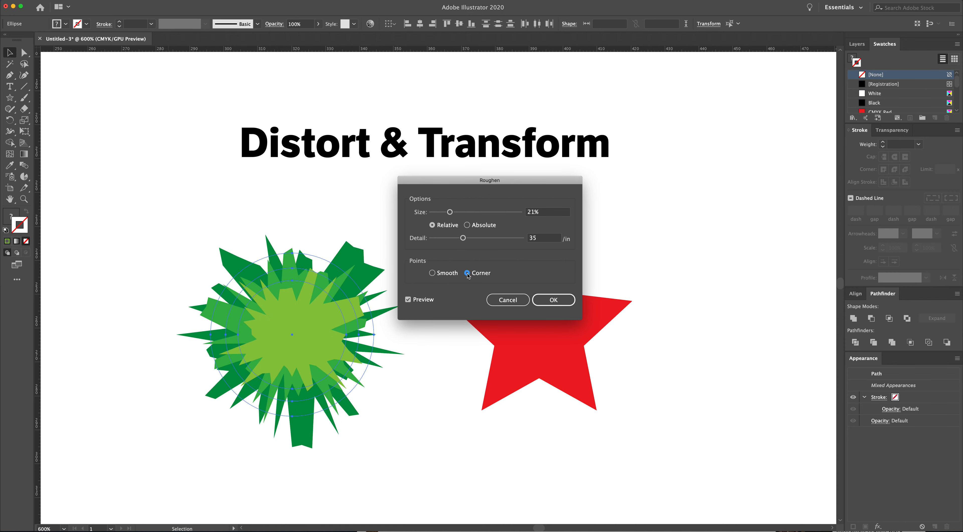
pyautogui.moveTo(462, 238); pyautogui.dragTo(460, 238)
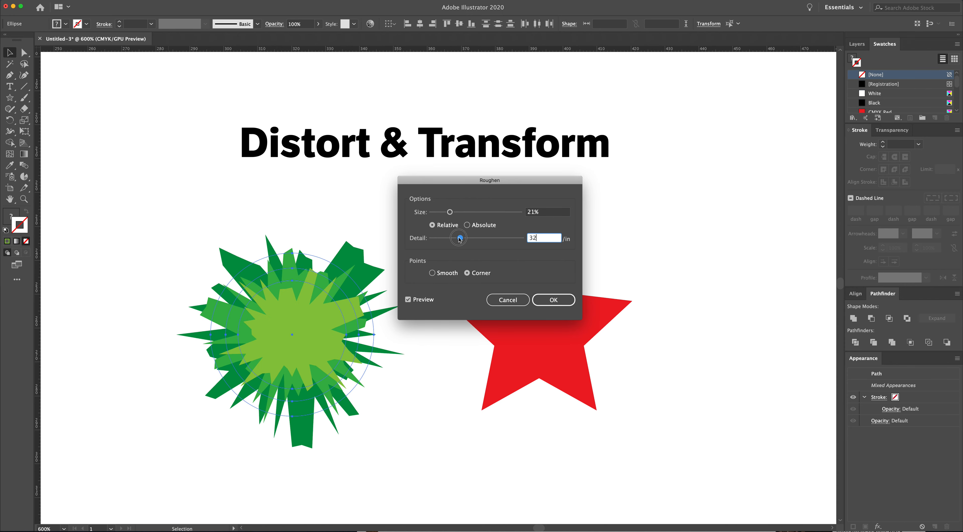
pyautogui.click(467, 225)
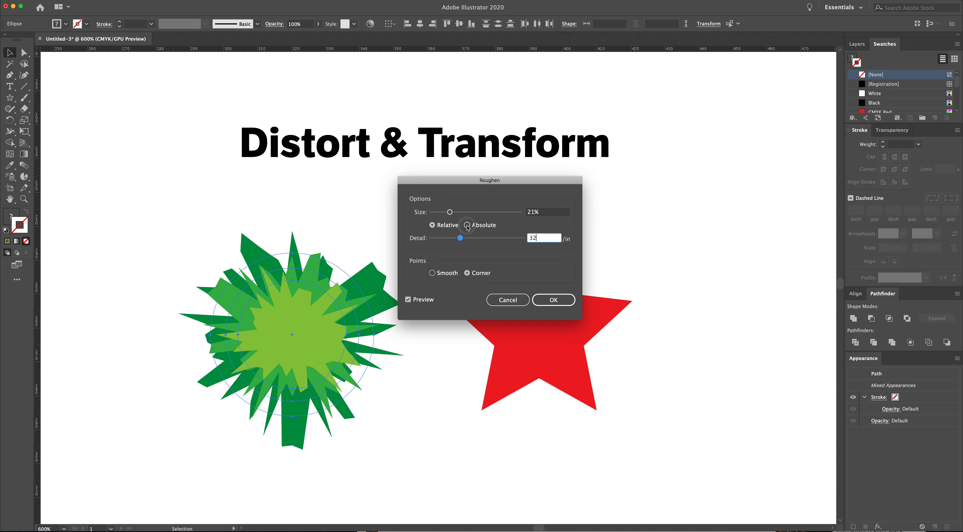
pyautogui.click(432, 224)
# Apply Roughen to the green circles with 5% relative size, 50/in detail and corner points, and clear the selection.
pyautogui.moveTo(460, 238)
pyautogui.mouseDown()
pyautogui.moveTo(443, 240)
pyautogui.moveTo(438, 212)
pyautogui.moveTo(448, 238)
pyautogui.moveTo(462, 240)
pyautogui.moveTo(433, 214)
pyautogui.moveTo(475, 239)
pyautogui.mouseUp()
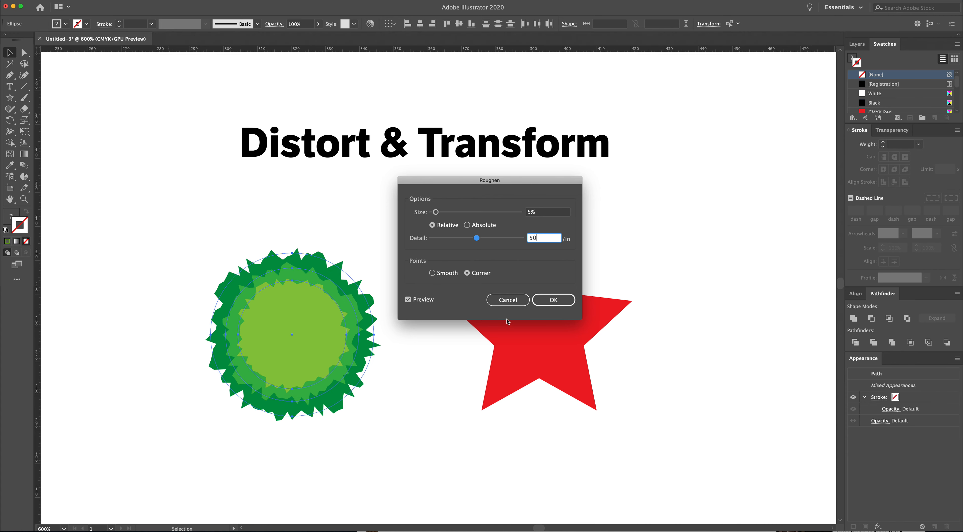
pyautogui.click(551, 300)
pyautogui.click(399, 405)
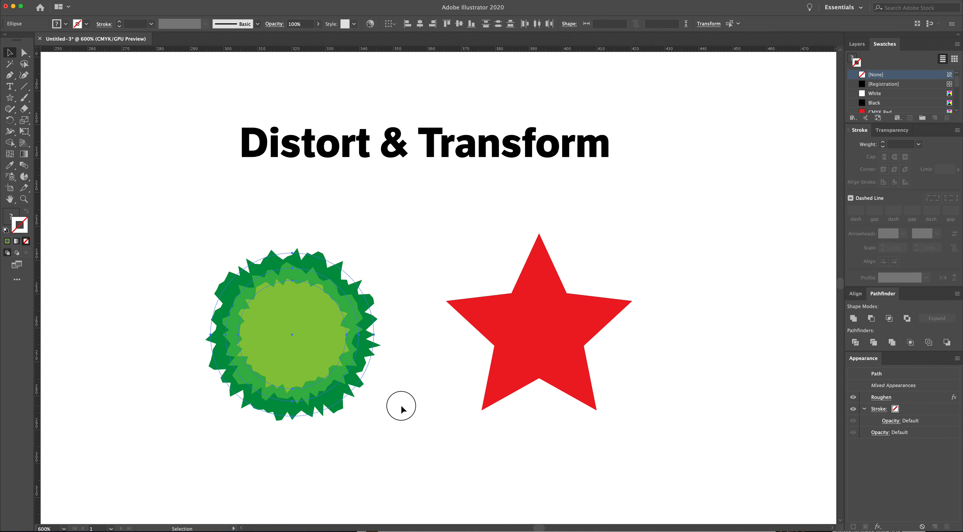
pyautogui.moveTo(394, 424); pyautogui.dragTo(162, 216)
pyautogui.moveTo(403, 439); pyautogui.dragTo(154, 219)
pyautogui.click(386, 207)
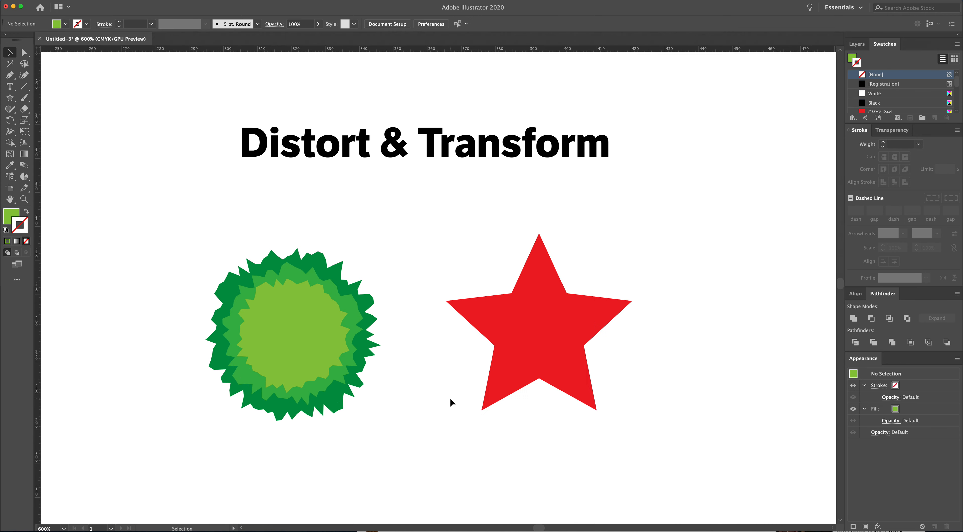
# Try a Zig Zag effect on the red star with 21 px absolute size, 11 ridges per segment and corner points.
pyautogui.click(554, 347)
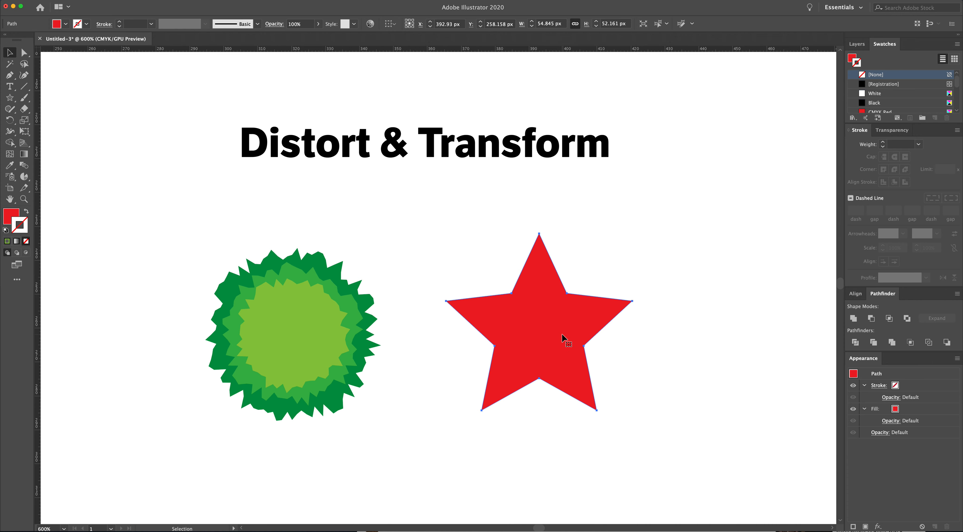
pyautogui.click(157, 0)
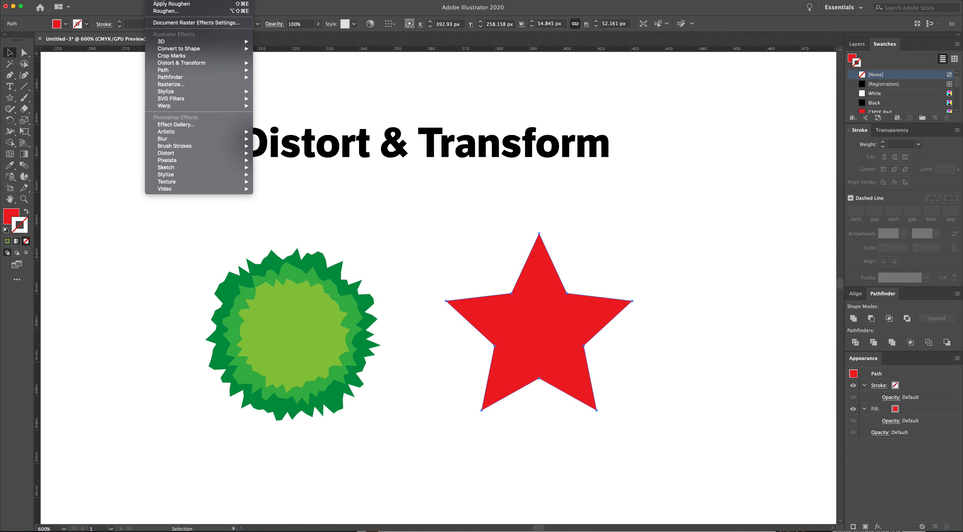
pyautogui.moveTo(191, 67)
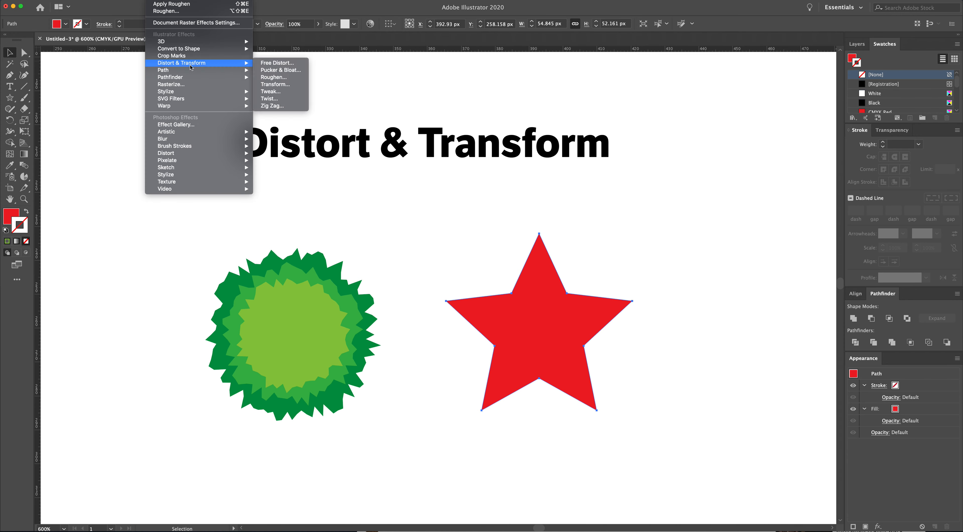
pyautogui.click(278, 106)
pyautogui.moveTo(657, 67); pyautogui.dragTo(672, 115)
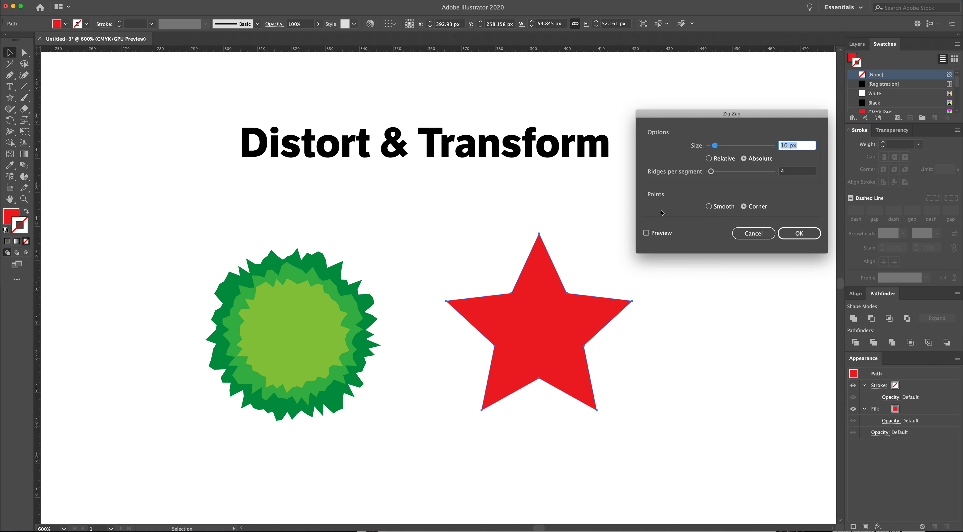
pyautogui.click(647, 233)
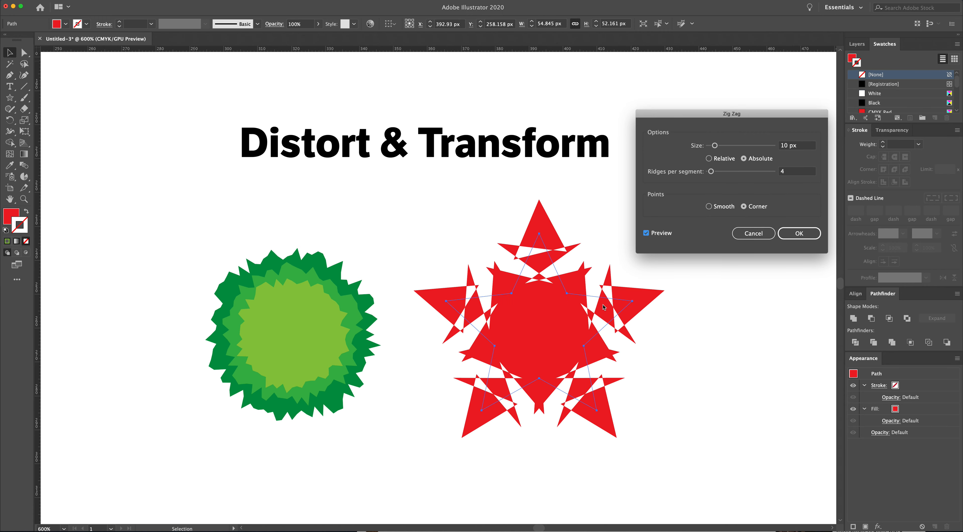
pyautogui.moveTo(715, 146); pyautogui.dragTo(715, 175)
pyautogui.moveTo(709, 112); pyautogui.dragTo(705, 95)
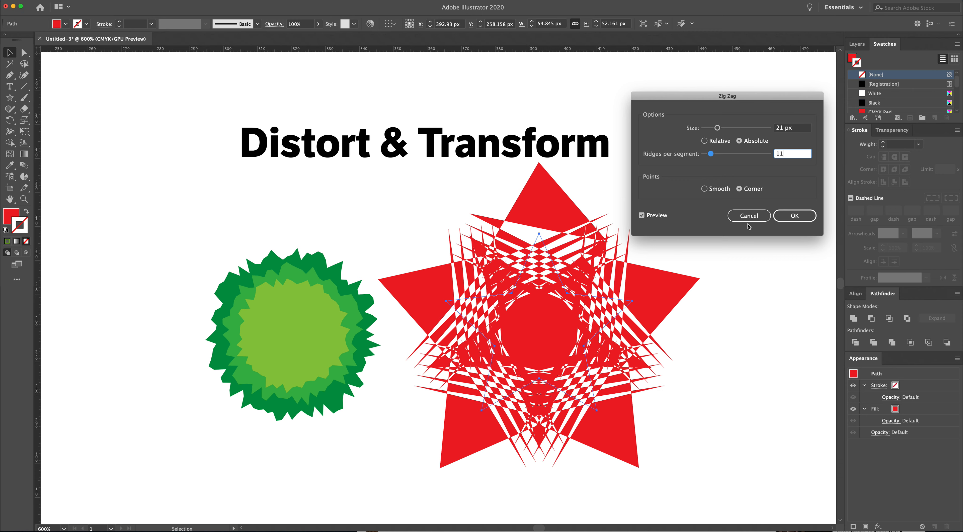
pyautogui.click(759, 219)
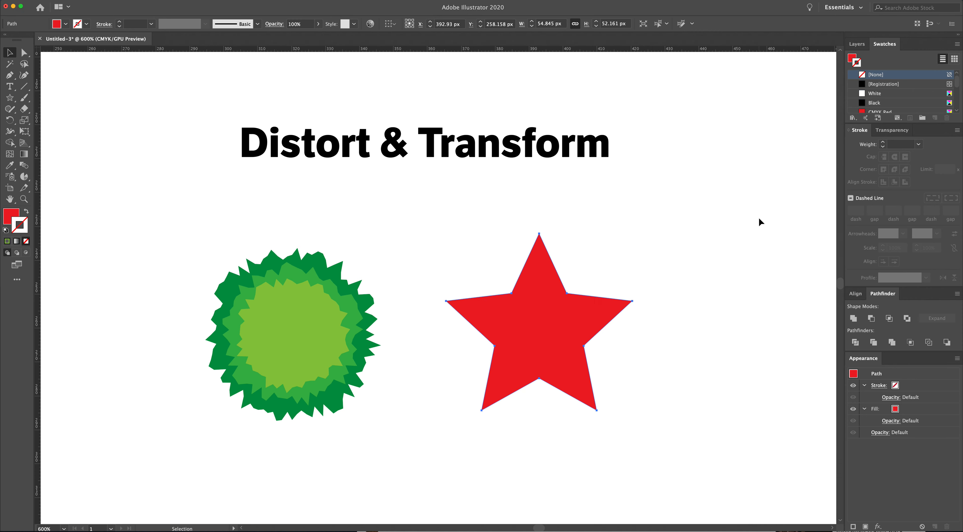
# Apply a Twist effect with a 51° angle to the red star, previewing it first.
pyautogui.click(680, 333)
pyautogui.click(564, 329)
pyautogui.click(151, 1)
pyautogui.moveTo(184, 63)
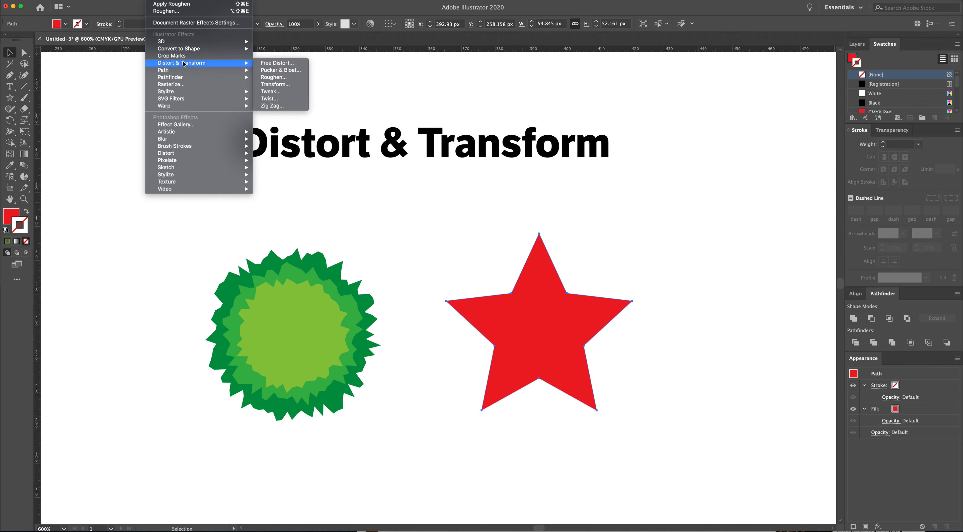
pyautogui.click(279, 102)
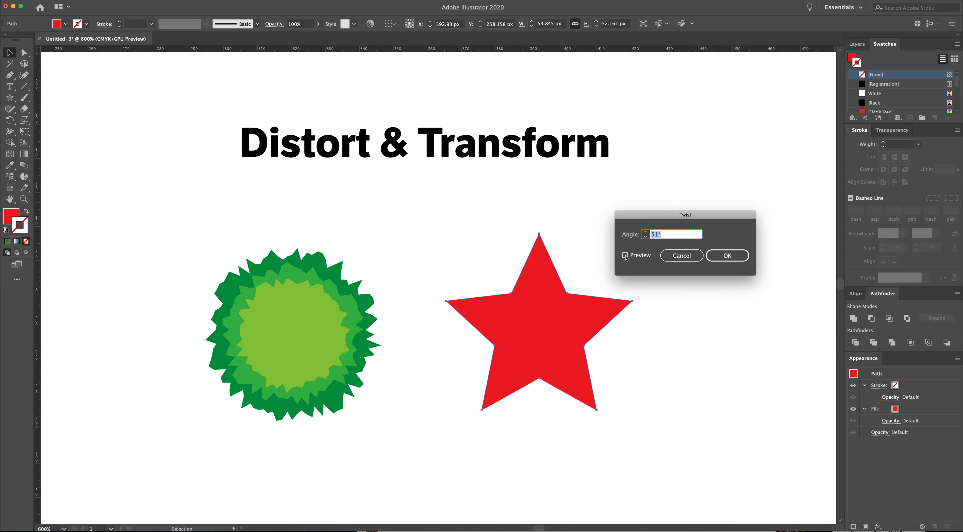
pyautogui.click(624, 255)
pyautogui.moveTo(645, 217); pyautogui.dragTo(657, 206)
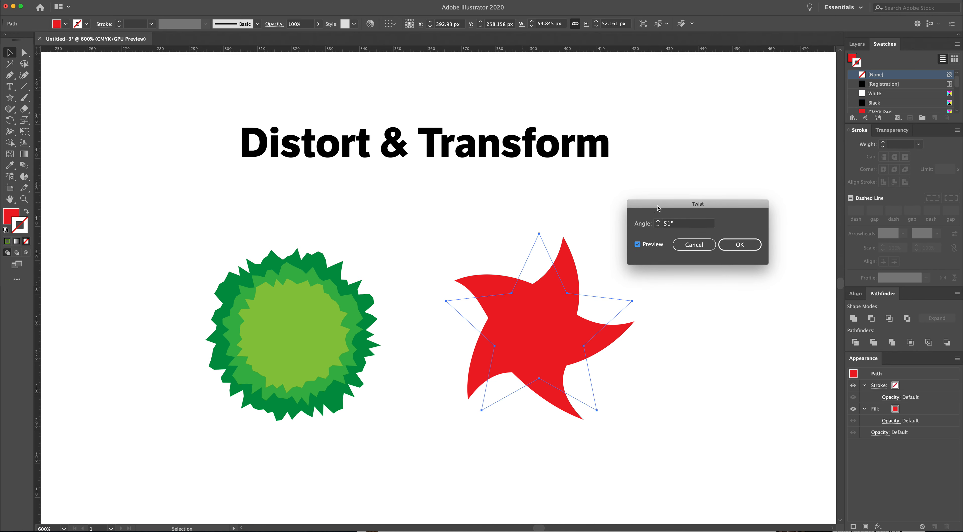
pyautogui.click(728, 250)
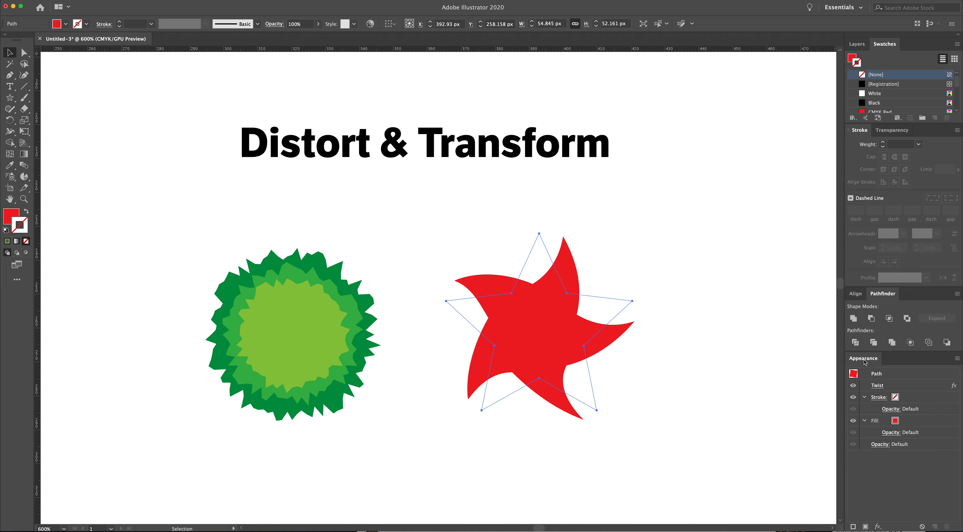
# Edit the red star's existing Twist effect to an angle of 30° and deselect everything.
pyautogui.click(878, 386)
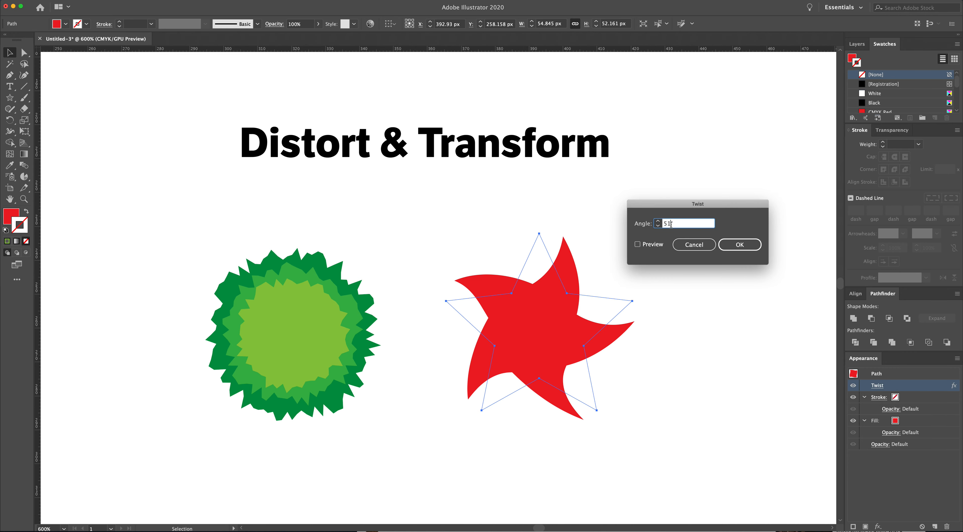
pyautogui.click(637, 244)
pyautogui.doubleClick(669, 223)
pyautogui.write('30')
pyautogui.click(744, 246)
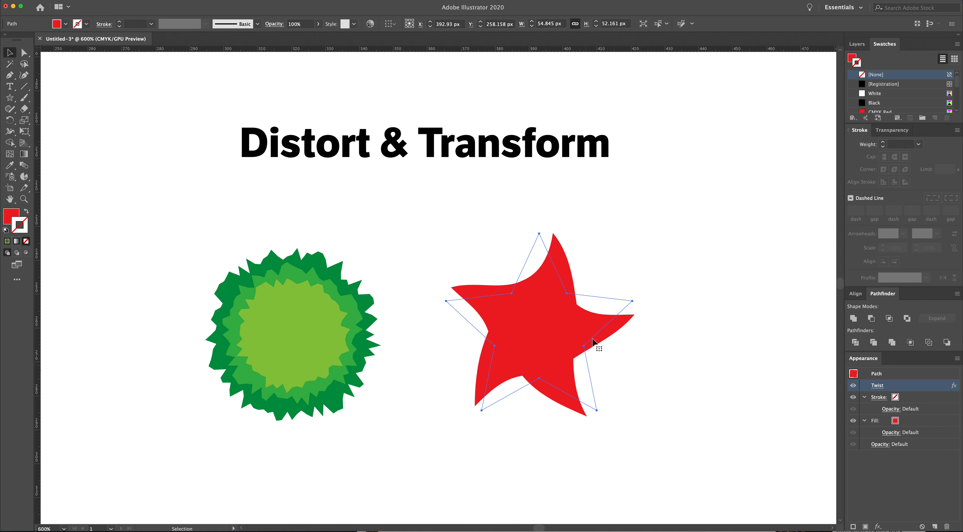
pyautogui.click(658, 407)
pyautogui.moveTo(672, 437); pyautogui.dragTo(187, 226)
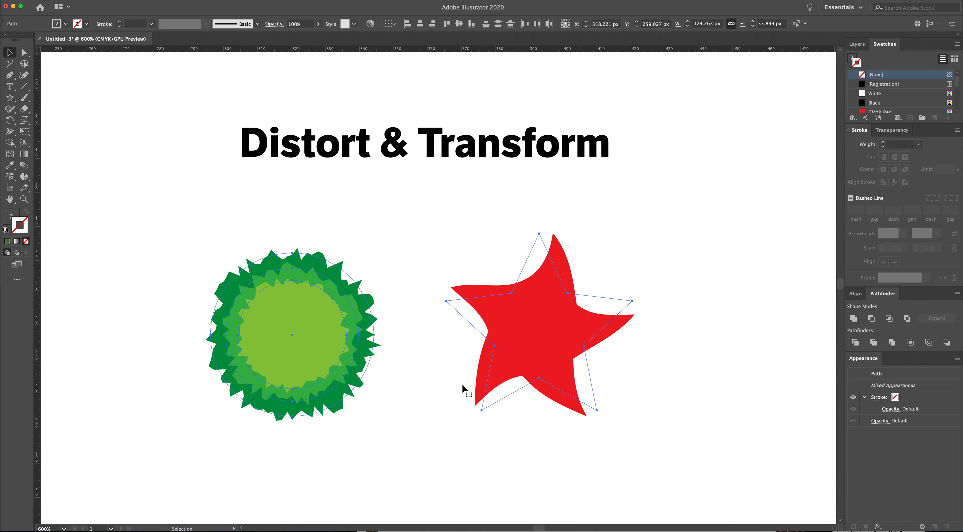
pyautogui.click(327, 219)
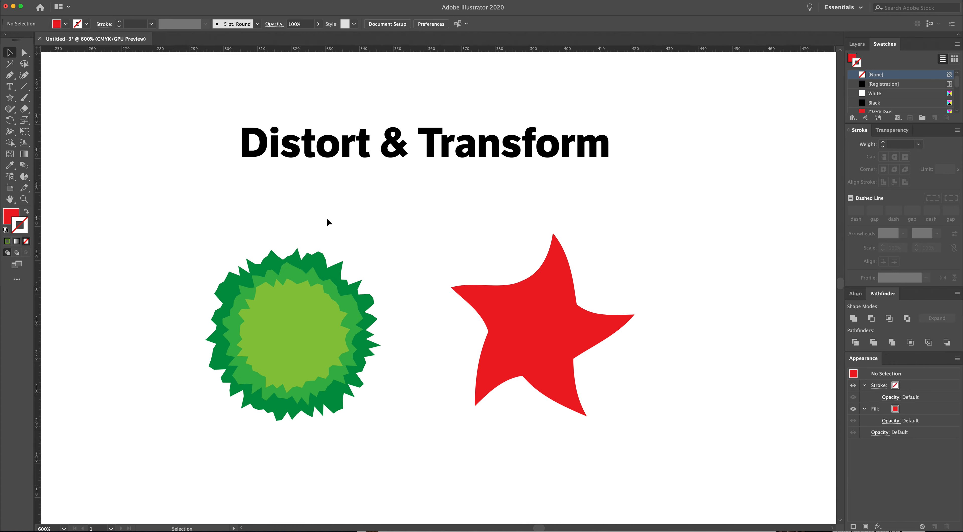
# Reopen the red star's Twist effect, set its angle to 43° with the preview on, and deselect the star.
pyautogui.moveTo(452, 231); pyautogui.dragTo(635, 430)
pyautogui.click(878, 386)
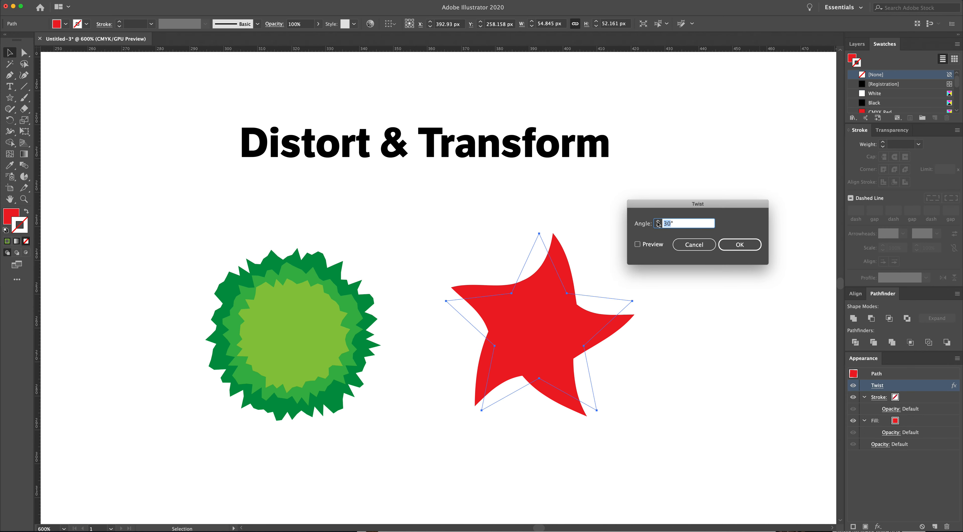
pyautogui.write('50')
pyautogui.click(637, 245)
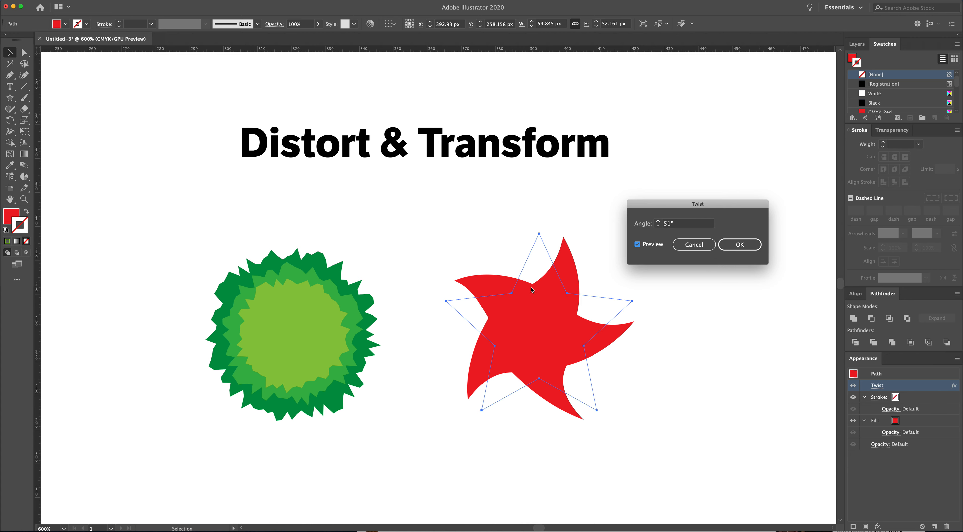
pyautogui.click(669, 226)
pyautogui.click(658, 226)
pyautogui.click(658, 226)
pyautogui.click(658, 225)
pyautogui.click(658, 226)
pyautogui.click(658, 225)
pyautogui.click(659, 226)
pyautogui.click(659, 226)
pyautogui.click(658, 221)
pyautogui.click(658, 221)
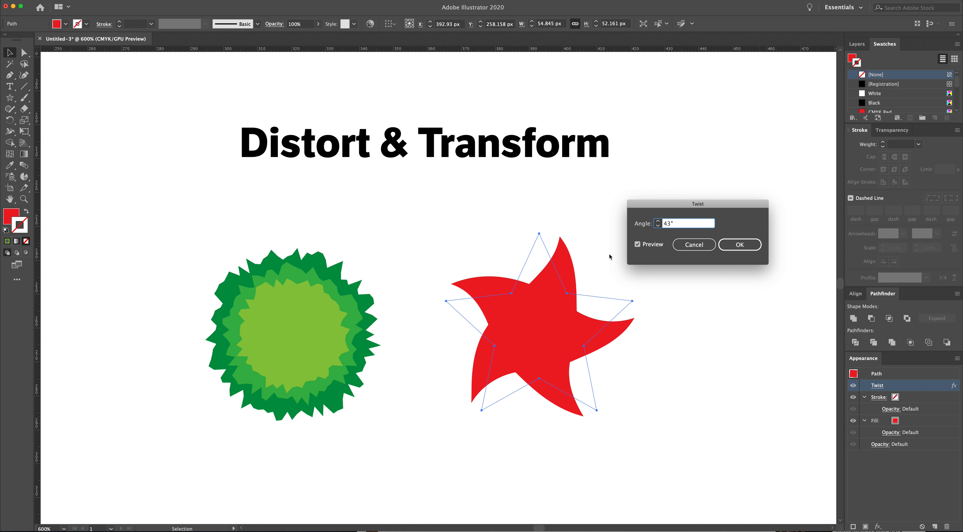
pyautogui.click(738, 244)
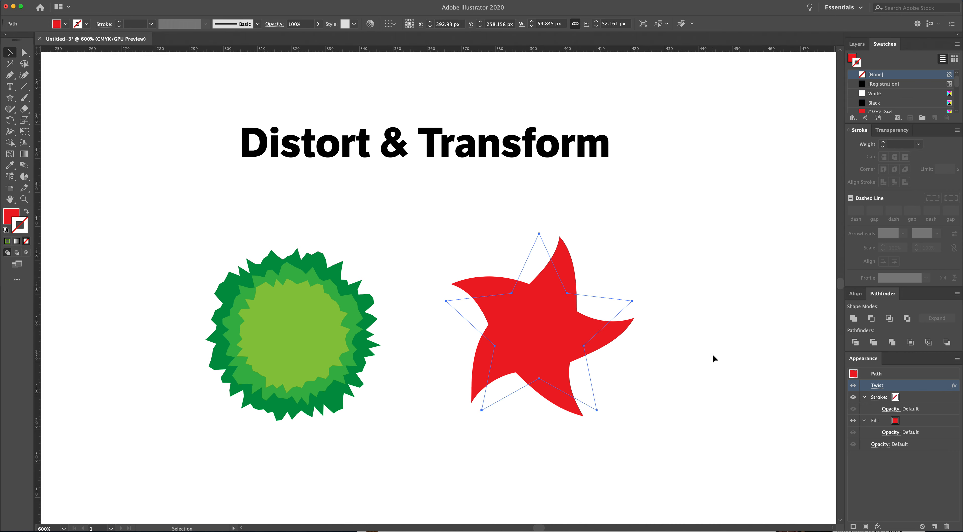
pyautogui.click(712, 370)
pyautogui.moveTo(644, 431); pyautogui.dragTo(441, 229)
pyautogui.click(370, 399)
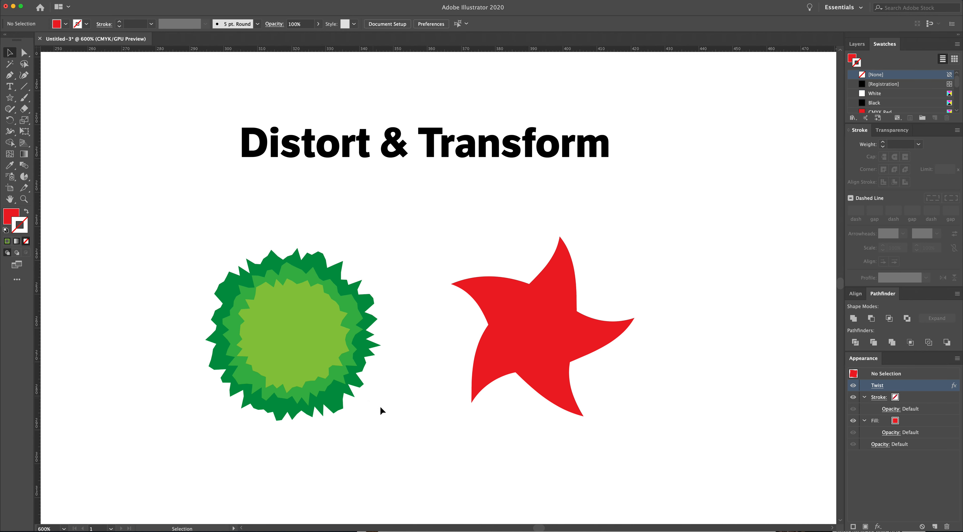
# Reopen the Roughen effect on the three green circles and set its relative size to 17%, with the preview on.
pyautogui.moveTo(380, 408); pyautogui.dragTo(192, 259)
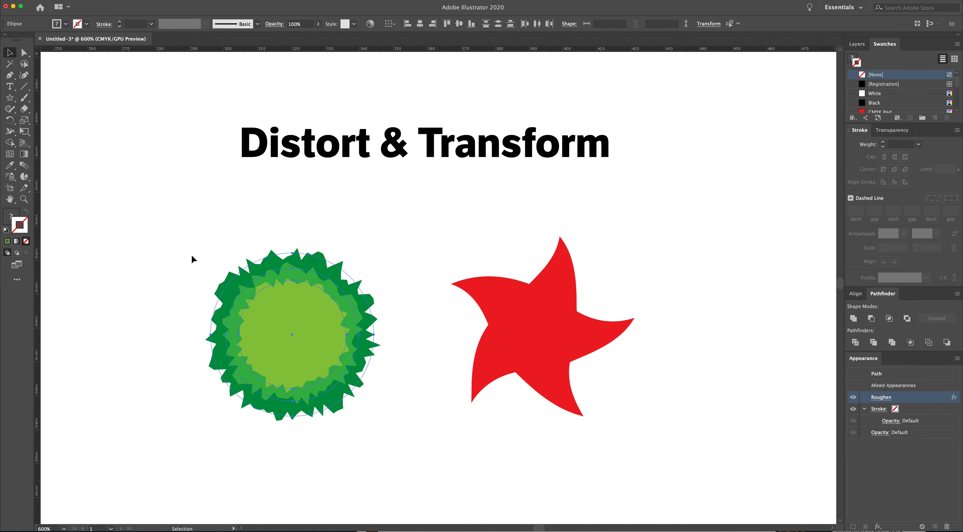
pyautogui.click(881, 398)
pyautogui.moveTo(472, 181); pyautogui.dragTo(484, 184)
pyautogui.moveTo(448, 216); pyautogui.dragTo(459, 220)
pyautogui.click(420, 303)
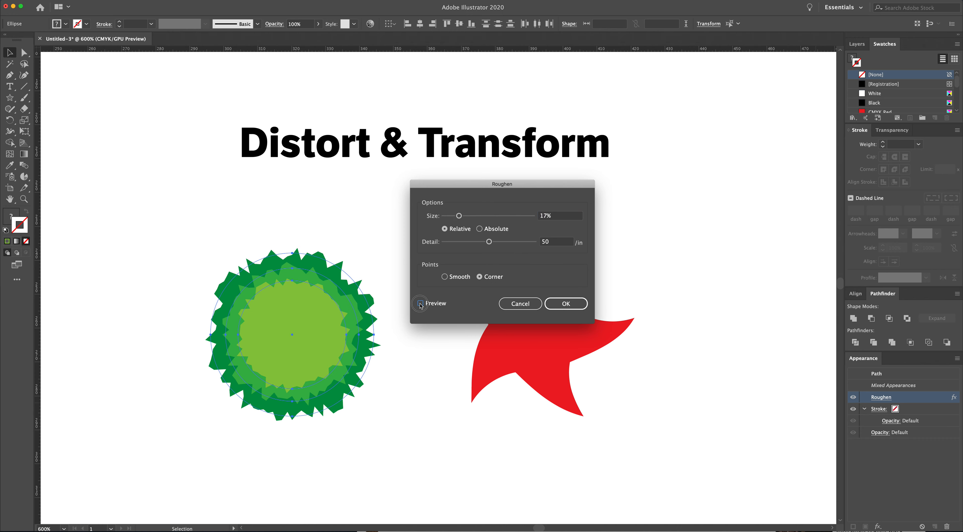
pyautogui.click(569, 308)
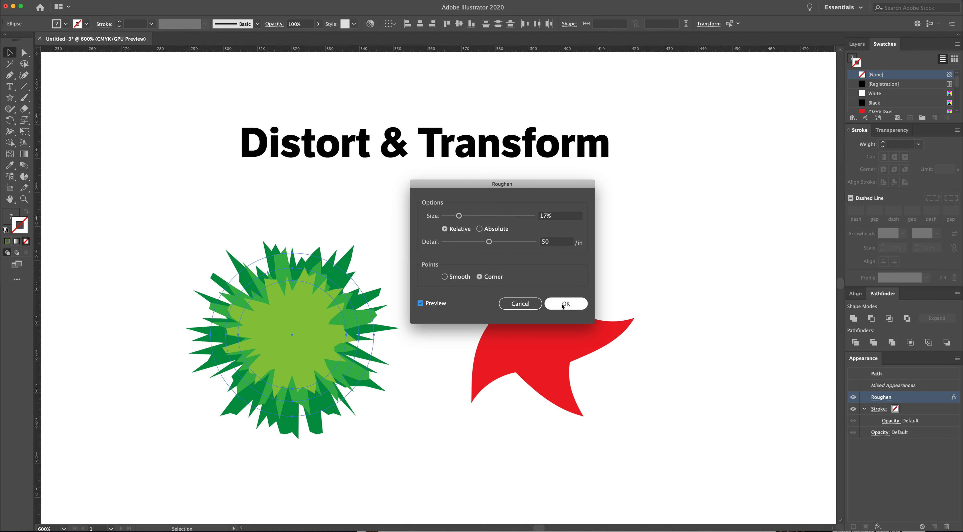
pyautogui.click(563, 305)
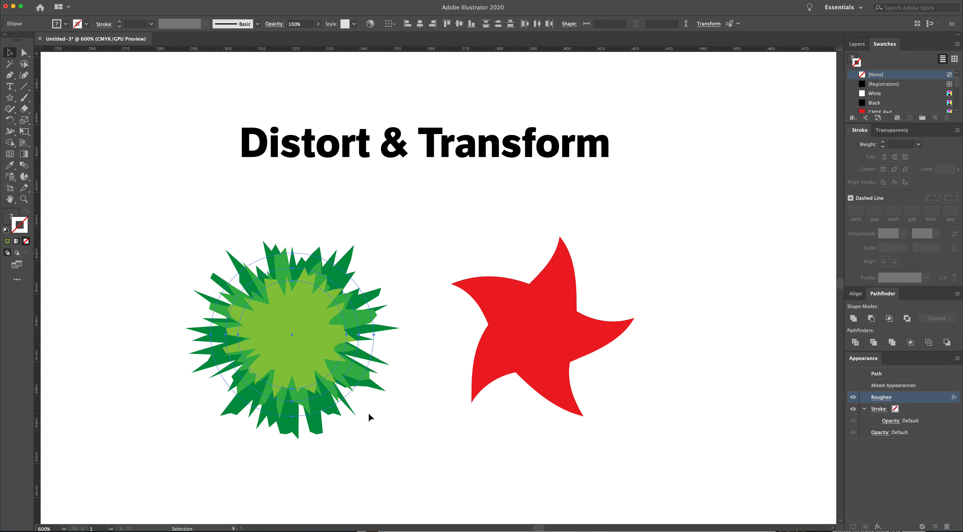
# Rotate the roughened green circles slightly counterclockwise about their center.
pyautogui.press('r')
pyautogui.moveTo(390, 430); pyautogui.dragTo(398, 387)
pyautogui.press('g')
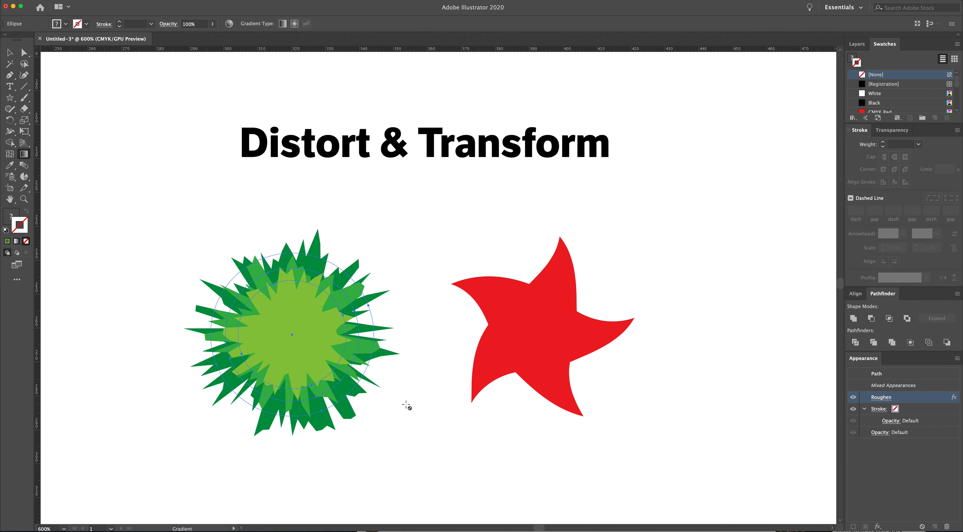
pyautogui.press('v')
# Edit the green circles' Roughen effect, lowering the detail to 42/in and reducing the relative size with the preview on.
pyautogui.hscroll(-2, 393, 423)
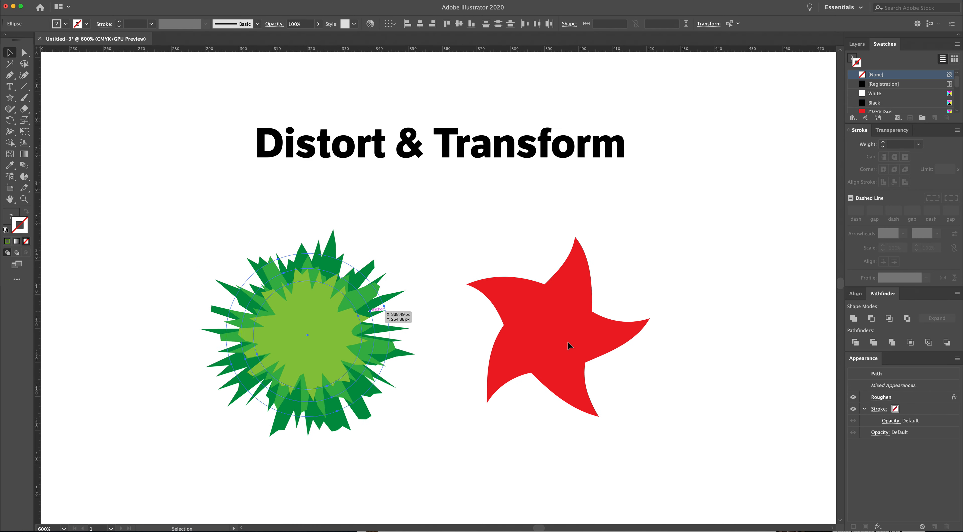
pyautogui.click(881, 397)
pyautogui.moveTo(478, 182); pyautogui.dragTo(488, 174)
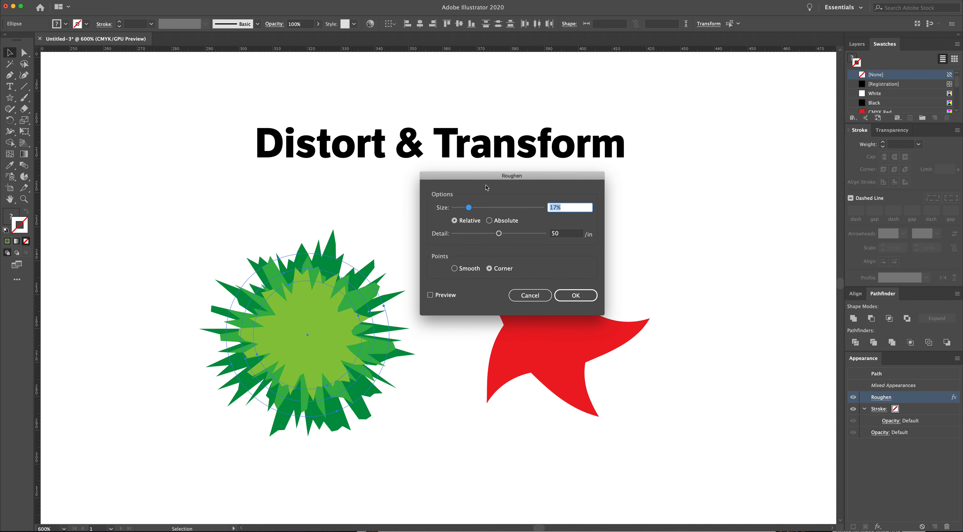
pyautogui.moveTo(499, 233); pyautogui.dragTo(463, 208)
pyautogui.click(430, 294)
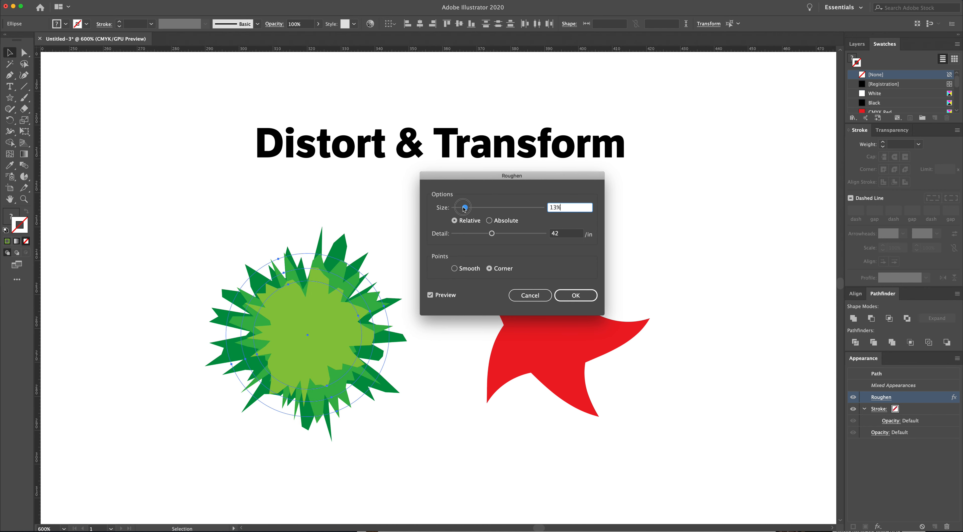
pyautogui.click(563, 301)
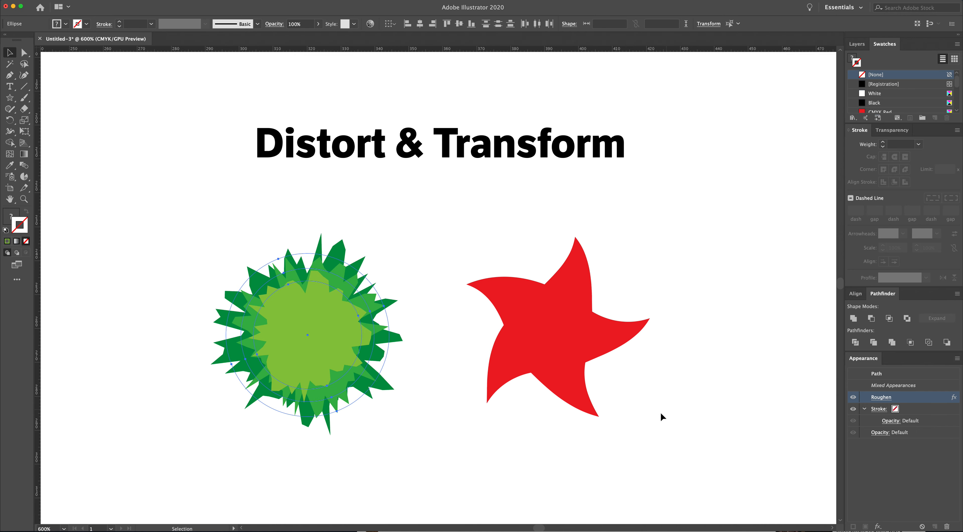
# Duplicate the roughened green circles and place the copy beside the original, on the side away from the star.
pyautogui.hscroll(-4, 407, 423)
pyautogui.scroll(-1, 408, 423)
pyautogui.moveTo(469, 418); pyautogui.dragTo(286, 232)
pyautogui.moveTo(395, 308); pyautogui.dragTo(192, 302)
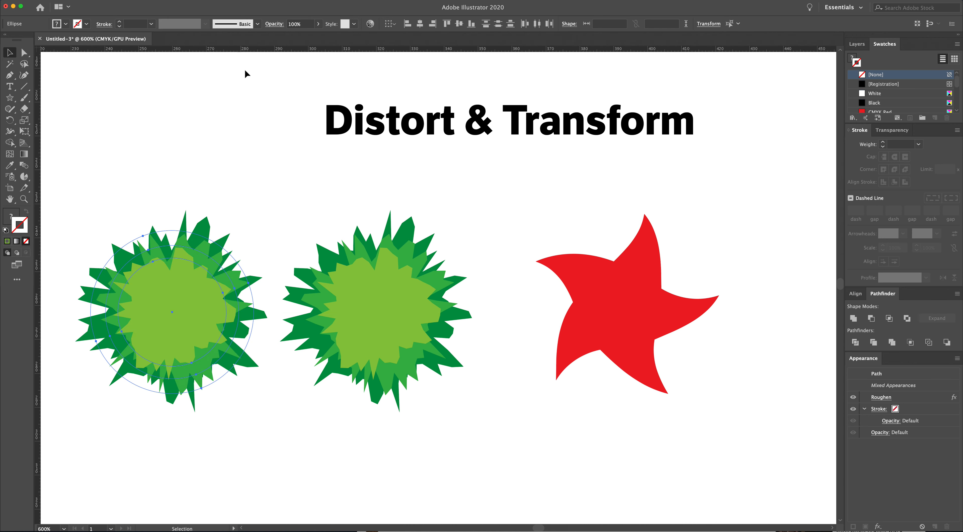
# Expand the appearance of the duplicated green circles, inspect their resulting paths, and deselect them.
pyautogui.click(96, 1)
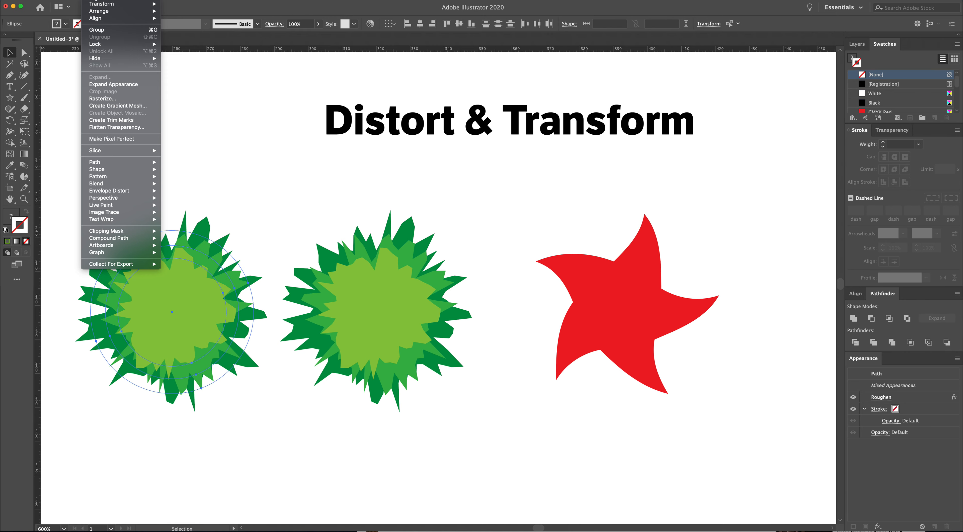
pyautogui.click(116, 84)
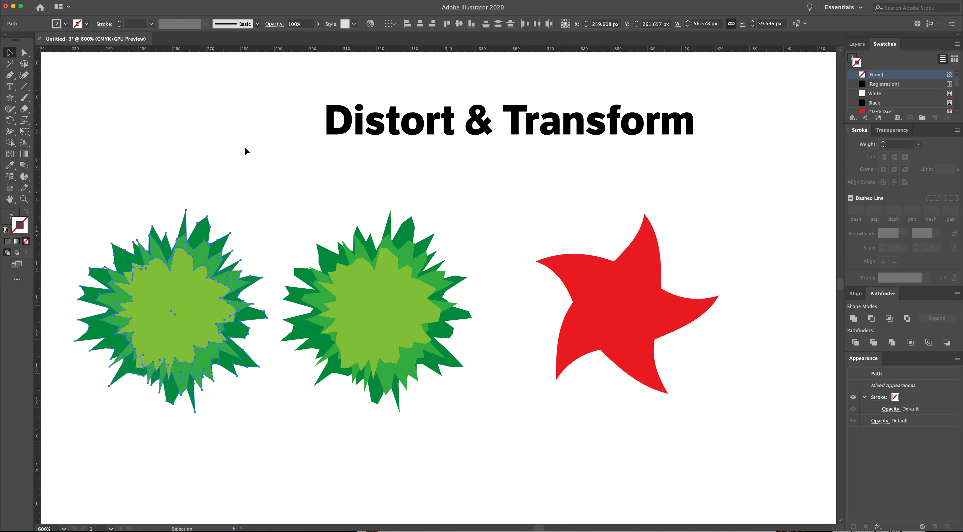
pyautogui.click(276, 189)
pyautogui.moveTo(267, 185); pyautogui.dragTo(61, 447)
pyautogui.click(249, 219)
# Delete the expanded copy of the green circles.
pyautogui.moveTo(263, 192); pyautogui.dragTo(114, 384)
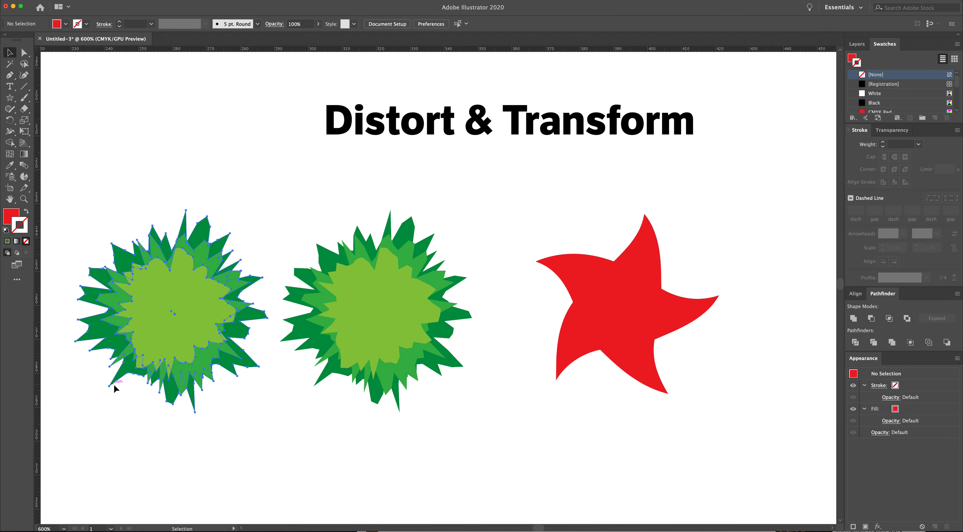
pyautogui.press('Delete')
pyautogui.moveTo(515, 223); pyautogui.dragTo(430, 267)
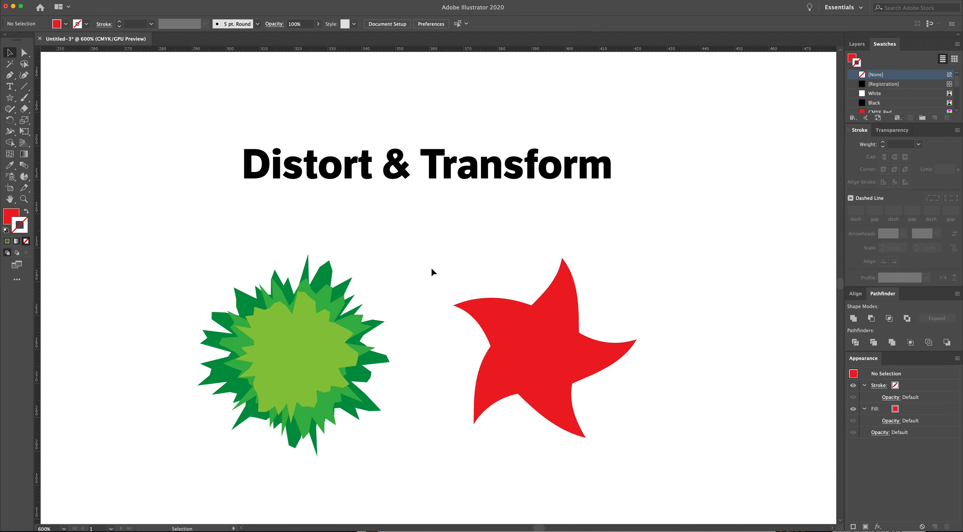